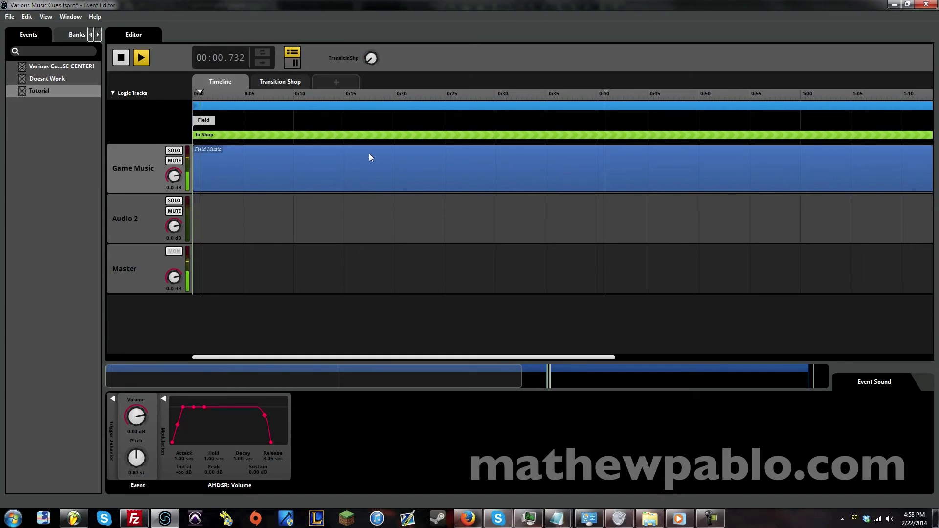
Stop the Tutorial event's playback, examine its field-to-shop transition along the timeline, and compare it with the Doesnt Work event
drag(401, 381, 624, 376)
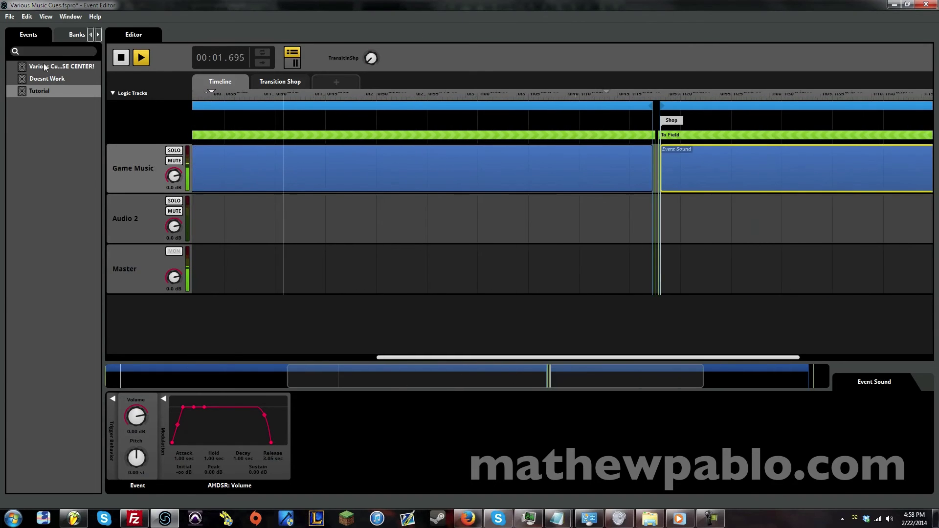
key(space)
drag(640, 388, 755, 383)
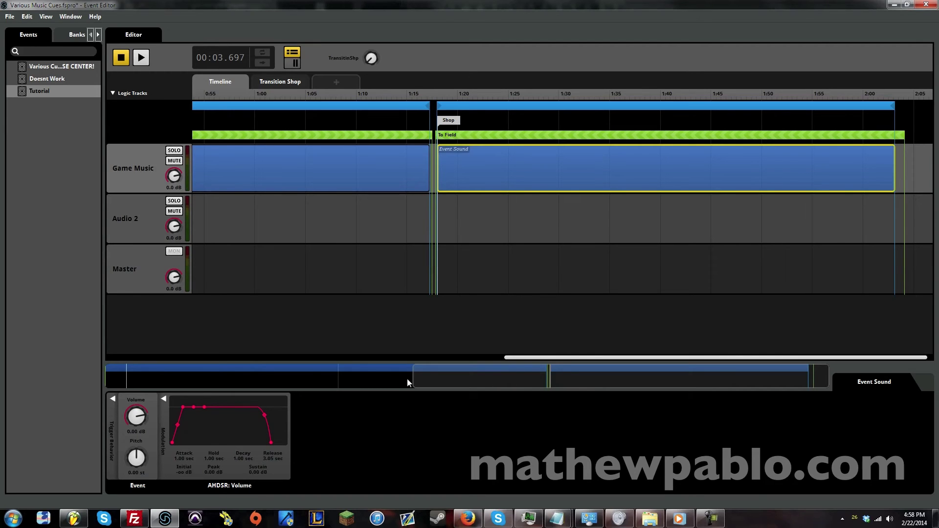
drag(414, 380, 470, 336)
click(56, 79)
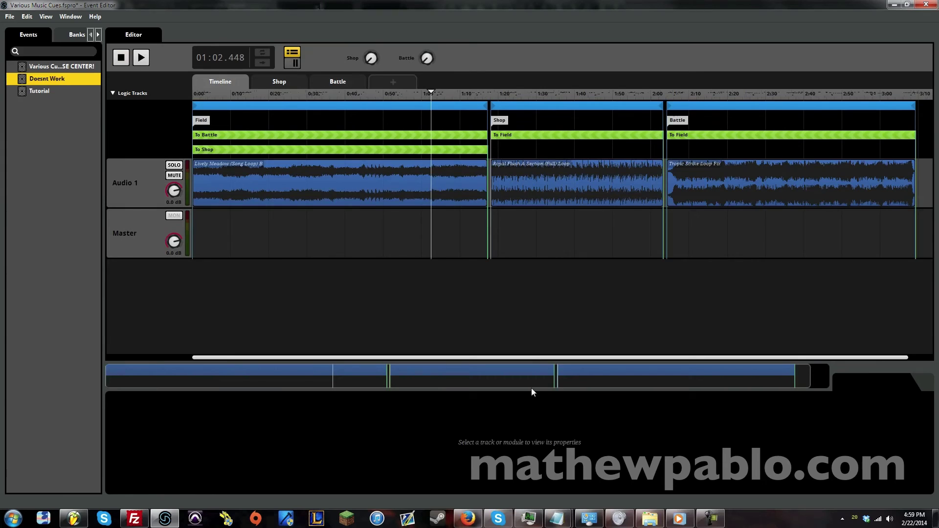
click(57, 94)
Open the Artemis Project Example project from its folder inside FMOD Projects
click(10, 16)
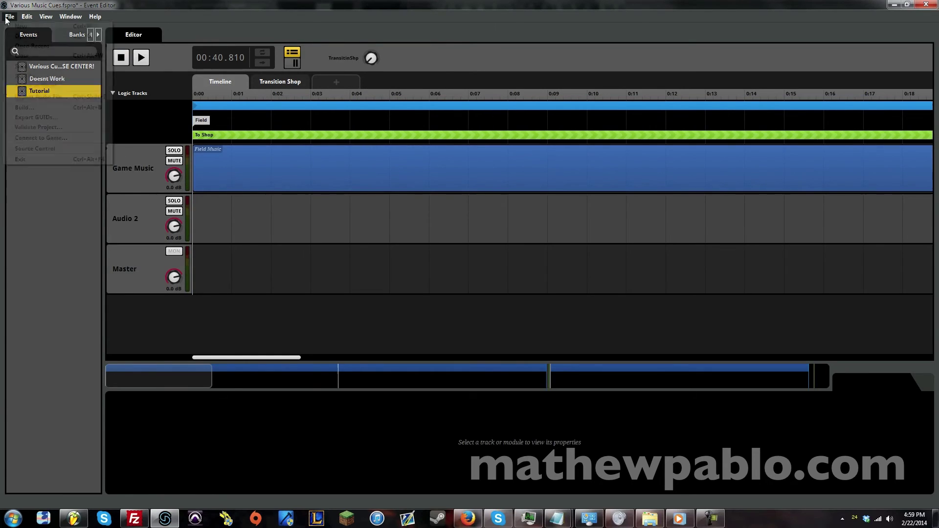
key(Escape)
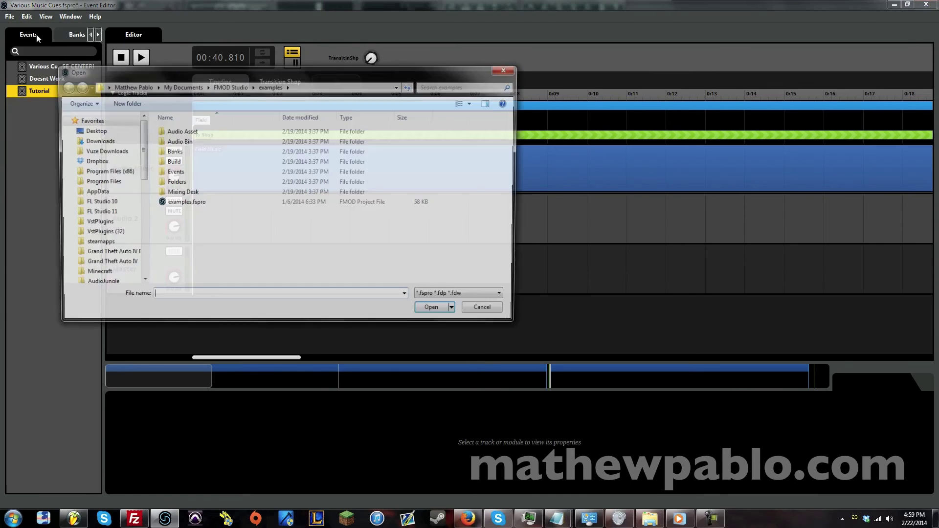
click(230, 86)
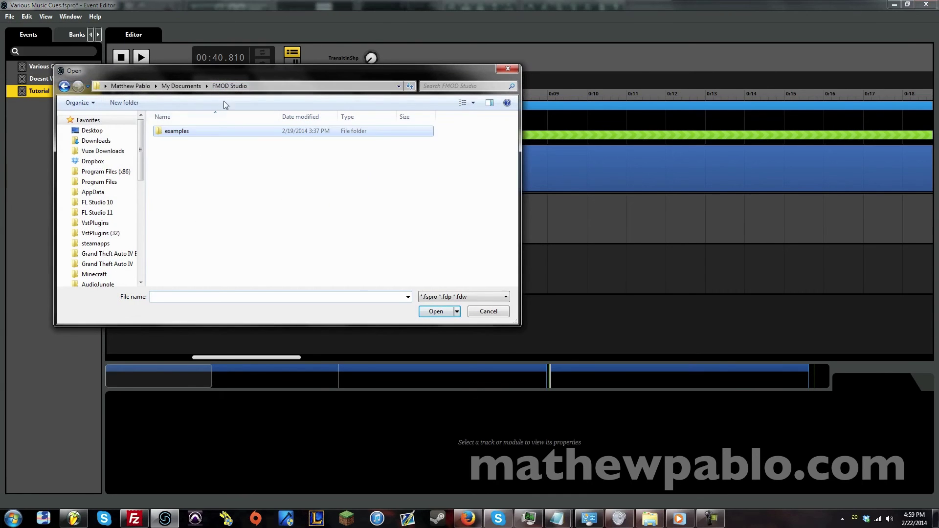
click(181, 86)
scroll(140, 203, down, 3)
scroll(140, 203, down, 3)
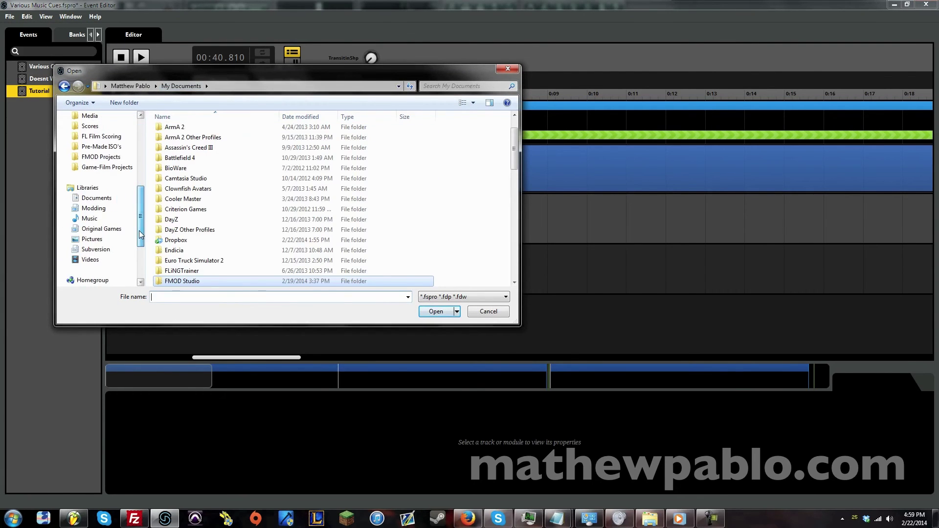
click(101, 156)
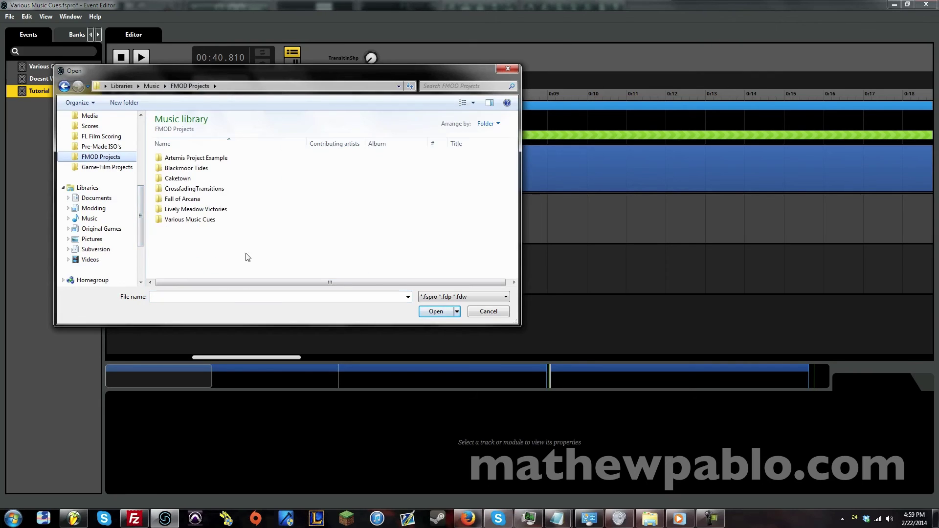
double_click(184, 158)
double_click(211, 272)
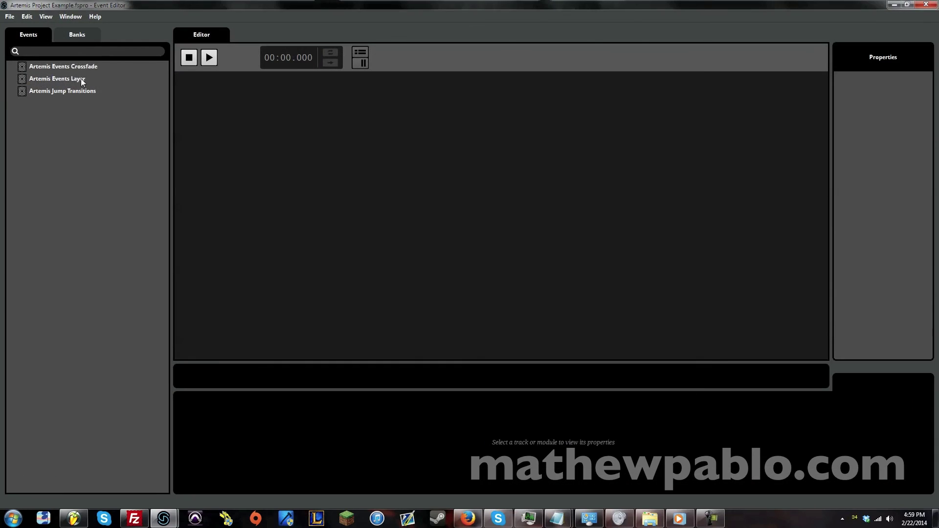
Audition the Artemis Events Layer event while raising its Intensity parameter to maximum
click(81, 79)
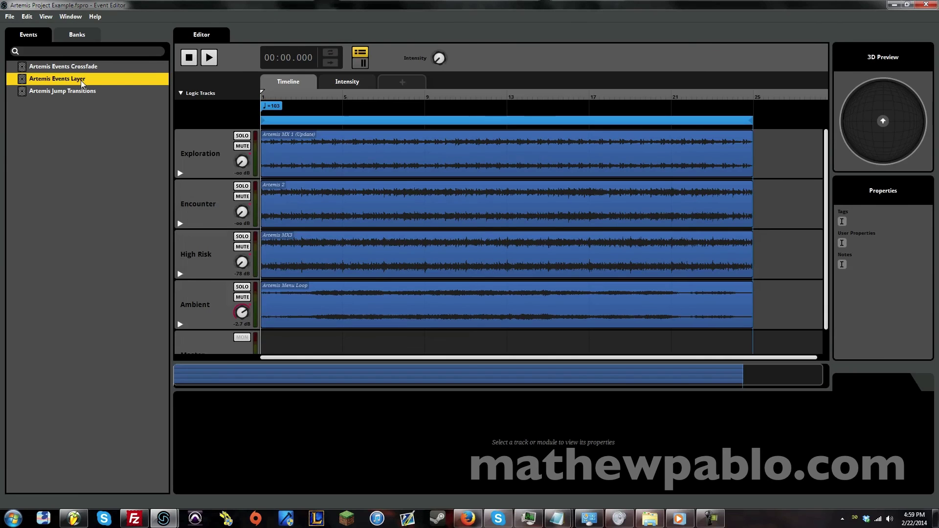
key(space)
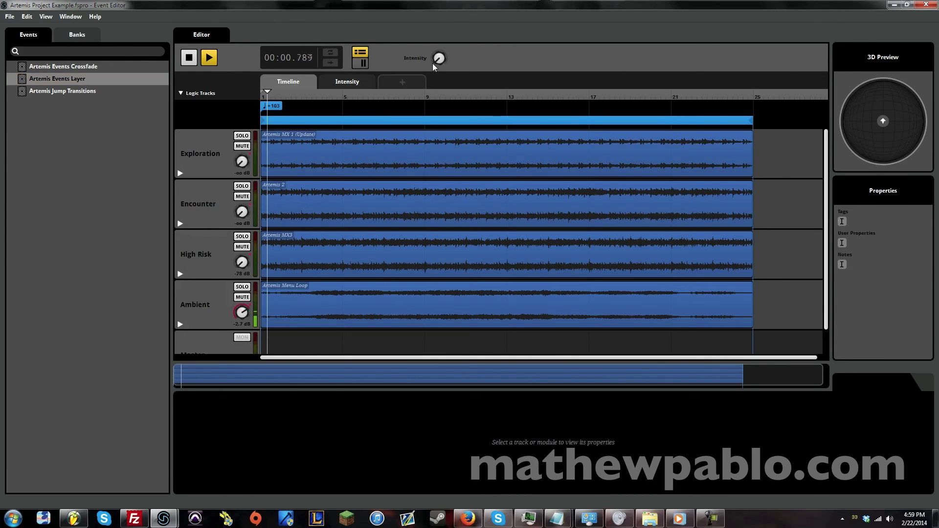
drag(439, 57, 429, 34)
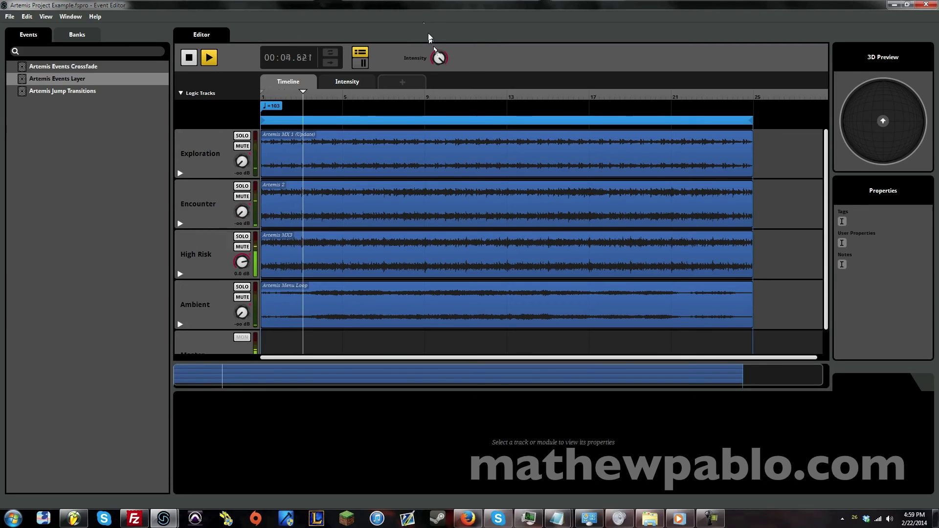
key(space)
Open the Artemis Events Crossfade event and audition it from the start while raising Game Intensity into the Encounter range
click(63, 68)
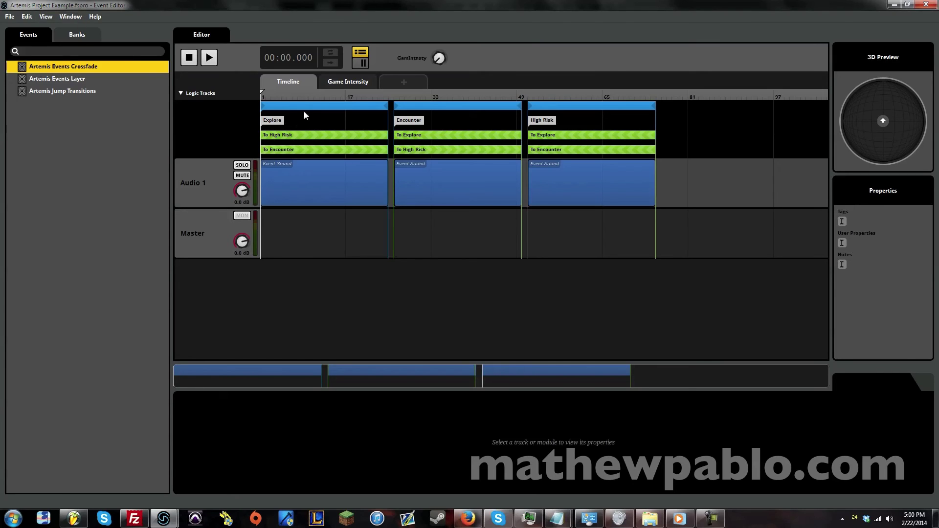
drag(292, 93, 260, 95)
click(209, 58)
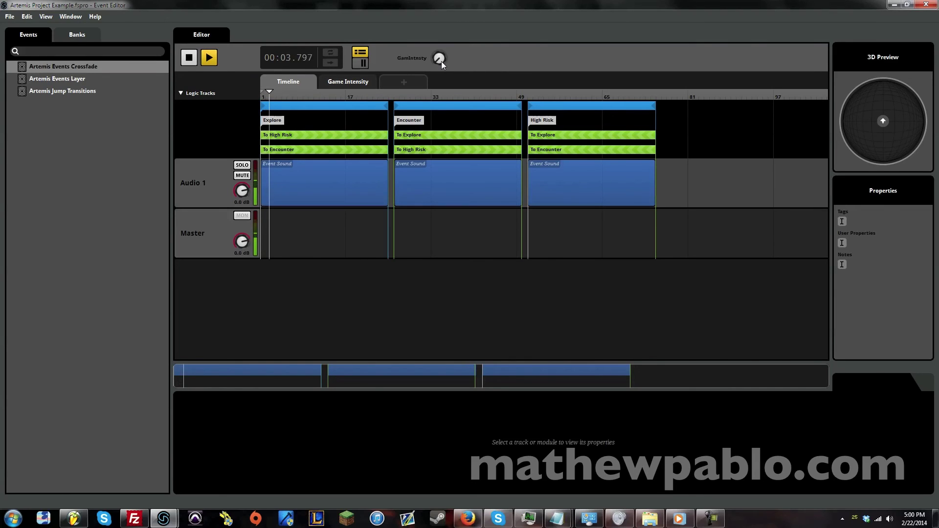
drag(441, 61, 418, 29)
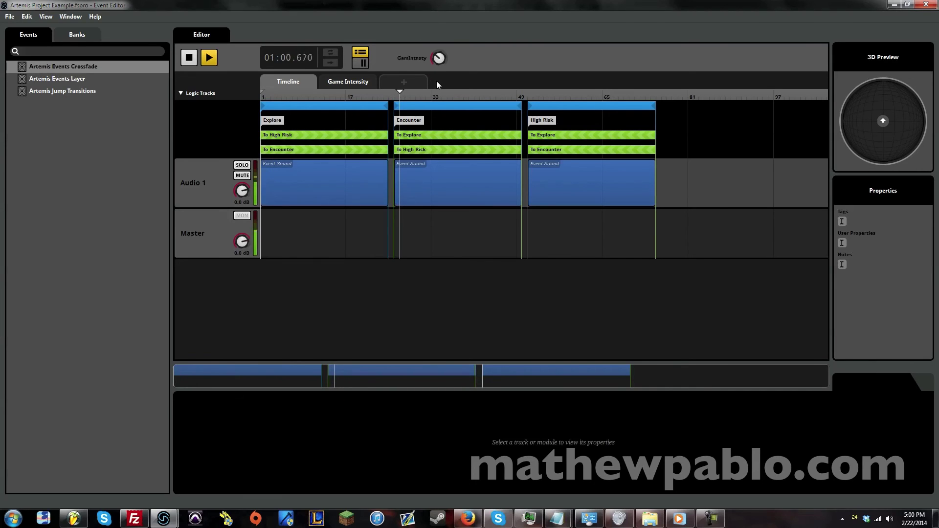
key(space)
Replay the crossfade event, raising Game Intensity through Encounter to High Risk, dropping it to Explore, and raising it to maximum again
key(space)
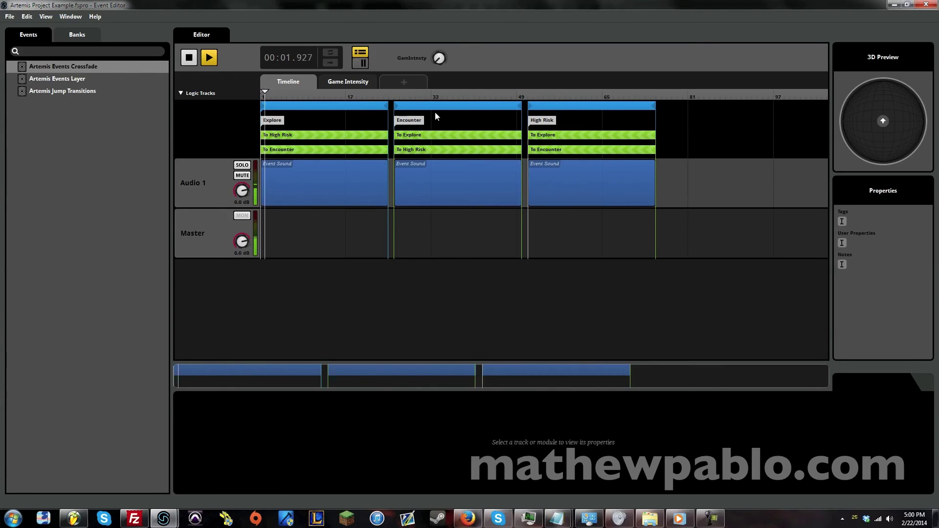
drag(440, 63, 429, 22)
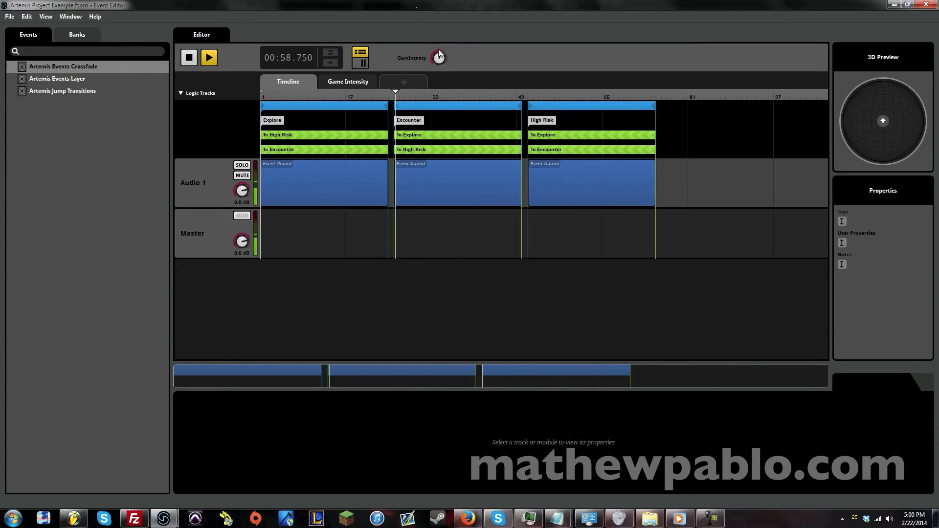
drag(444, 62, 423, 5)
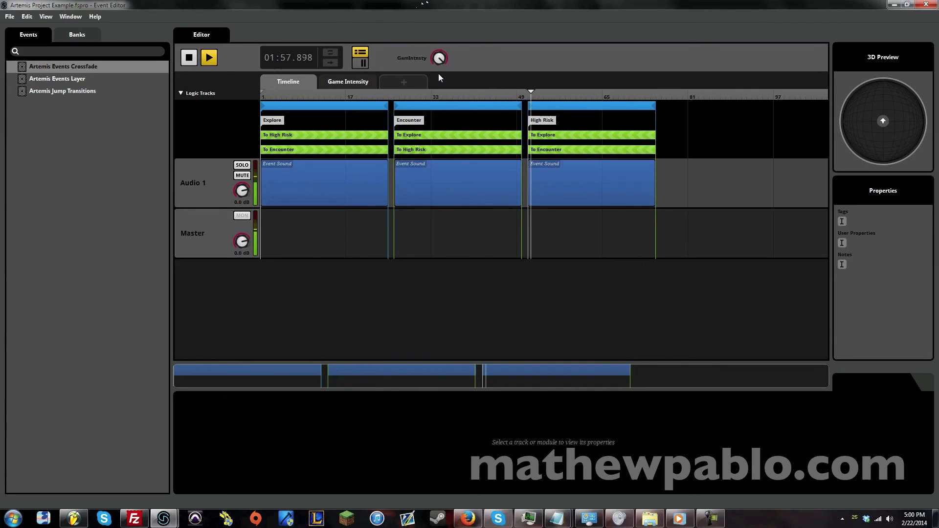
drag(439, 59, 447, 193)
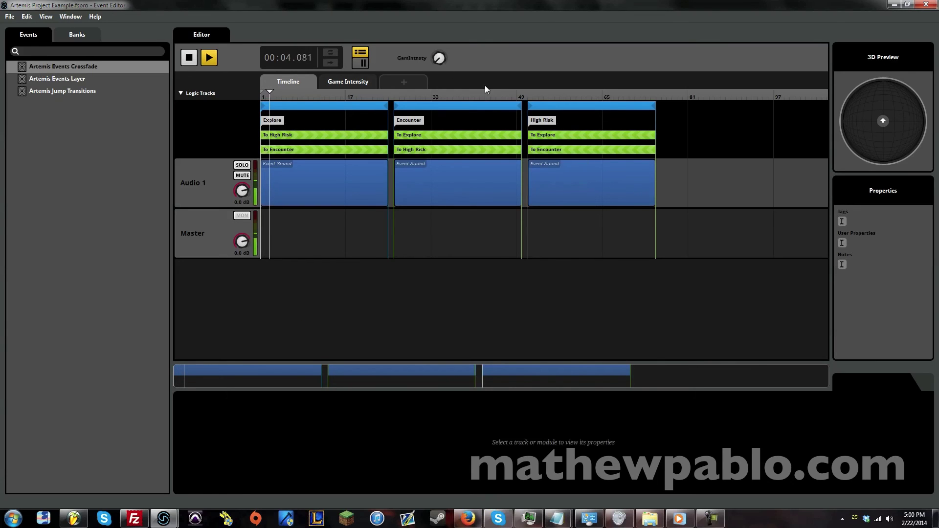
drag(438, 59, 427, 8)
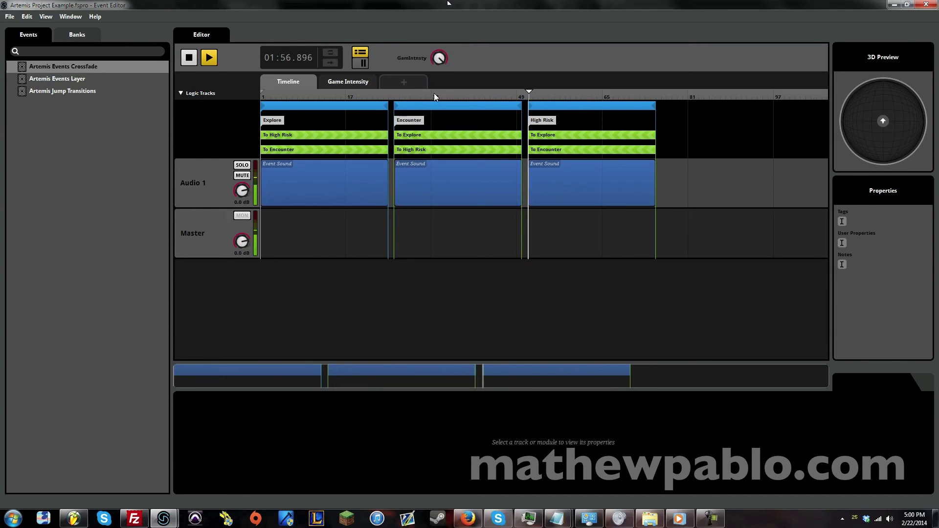
Inspect the AHDSR volume modulation of the Explore event sound and stop playback
click(311, 187)
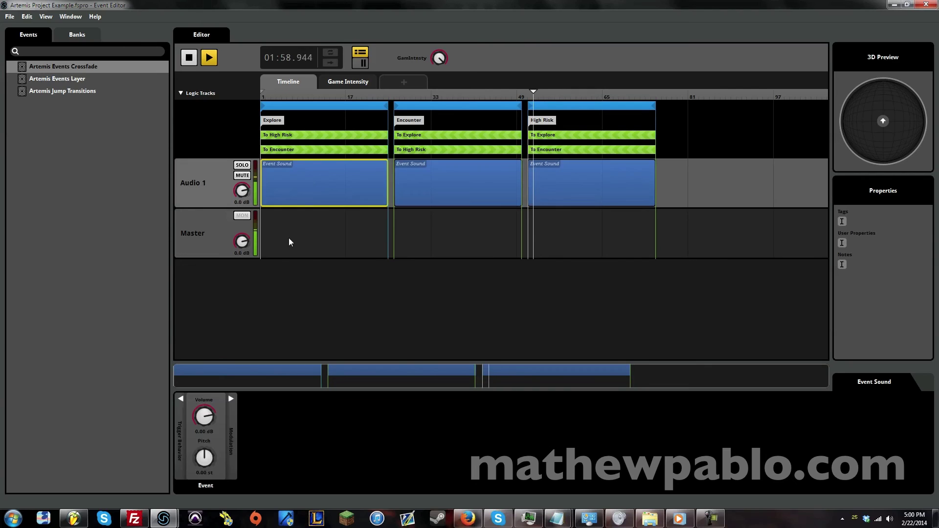
click(230, 399)
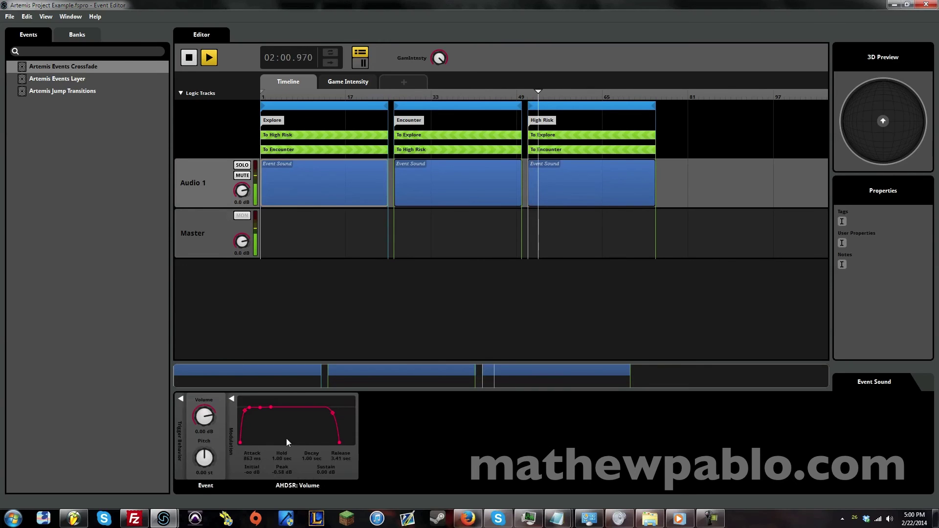
click(188, 57)
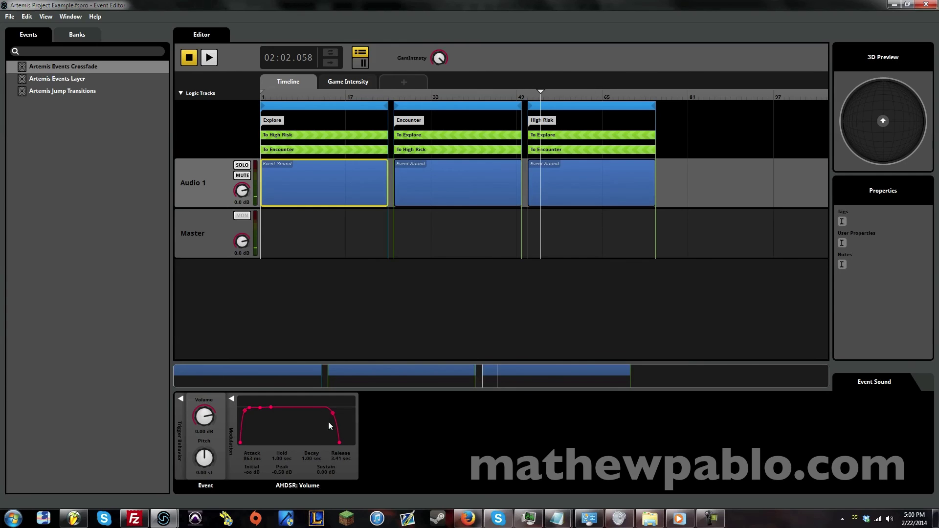
Look inside the High Risk event sound and compare its AHDSR volume envelope with that of the Explore event sound
click(442, 192)
double_click(582, 181)
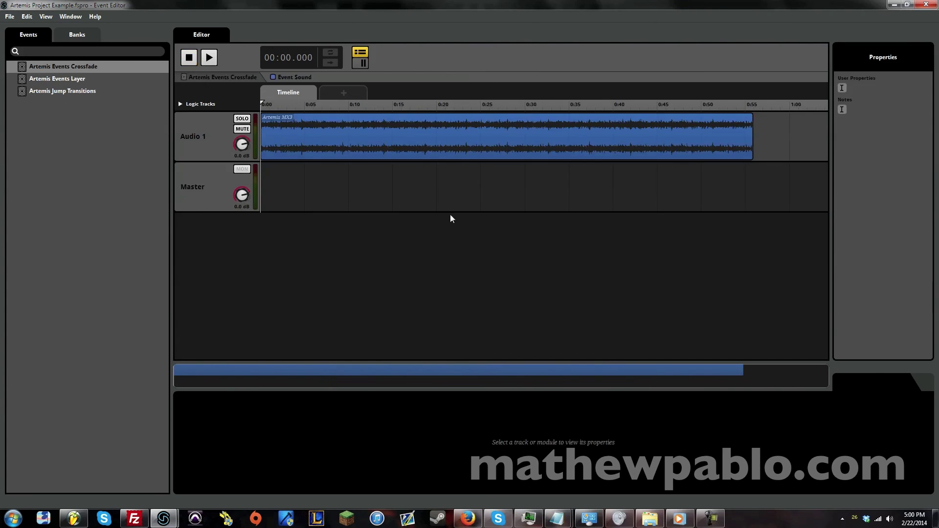
click(226, 76)
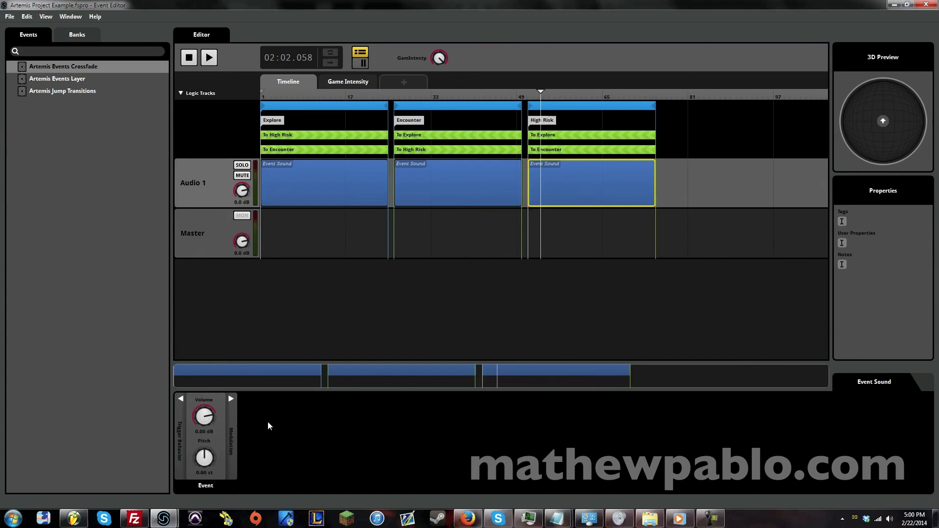
click(230, 398)
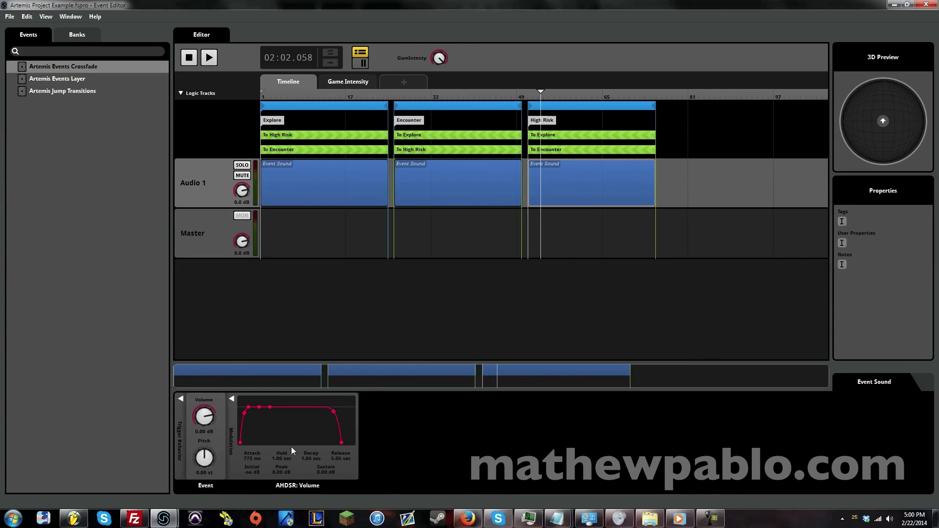
click(298, 189)
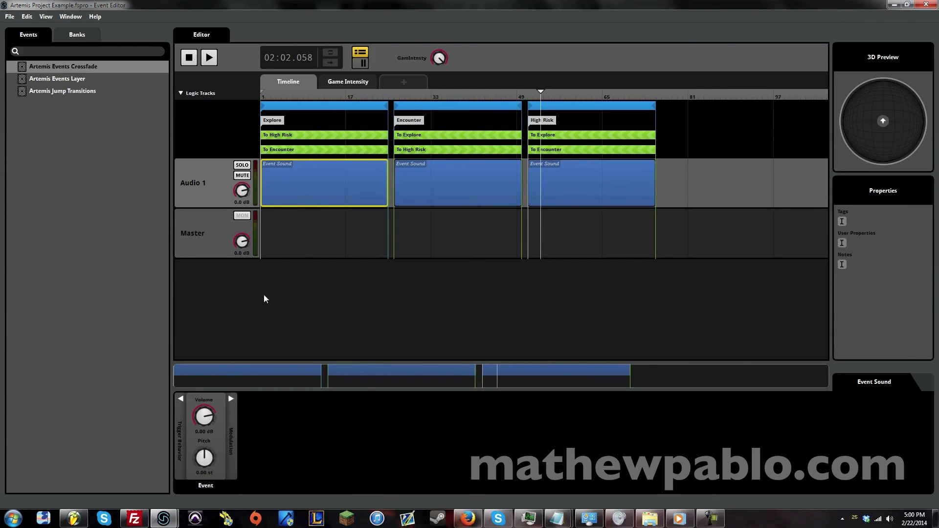
click(231, 398)
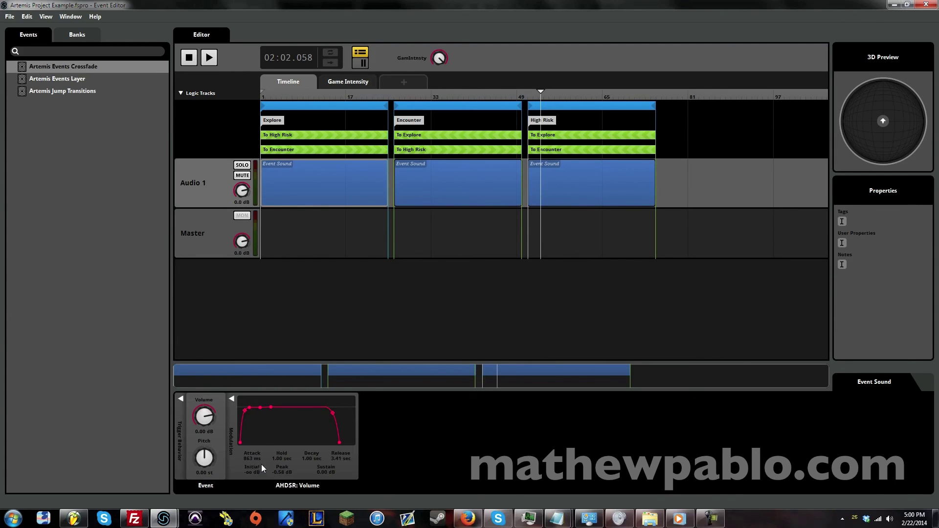
Audition the Encounter section and its crossfade back to Explore while inspecting the Encounter event sound's AHDSR volume envelope
click(616, 97)
click(448, 92)
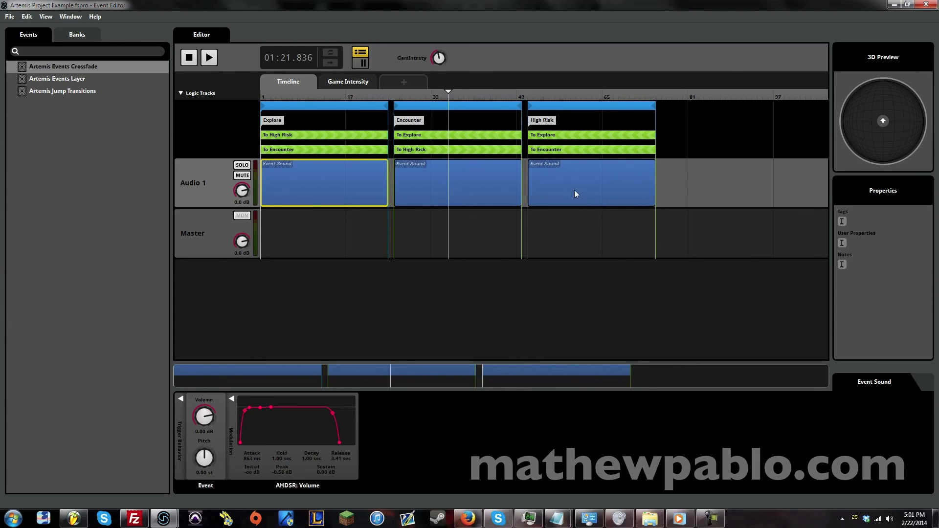
key(space)
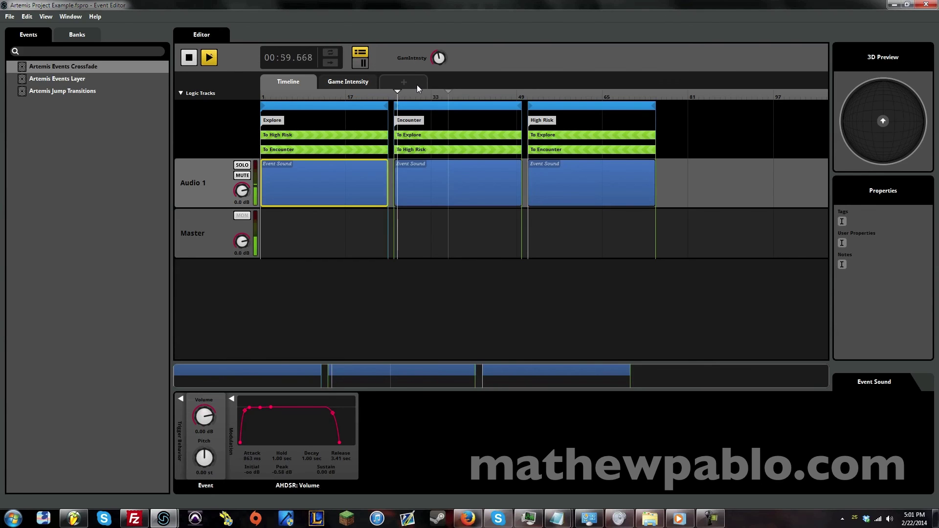
click(432, 178)
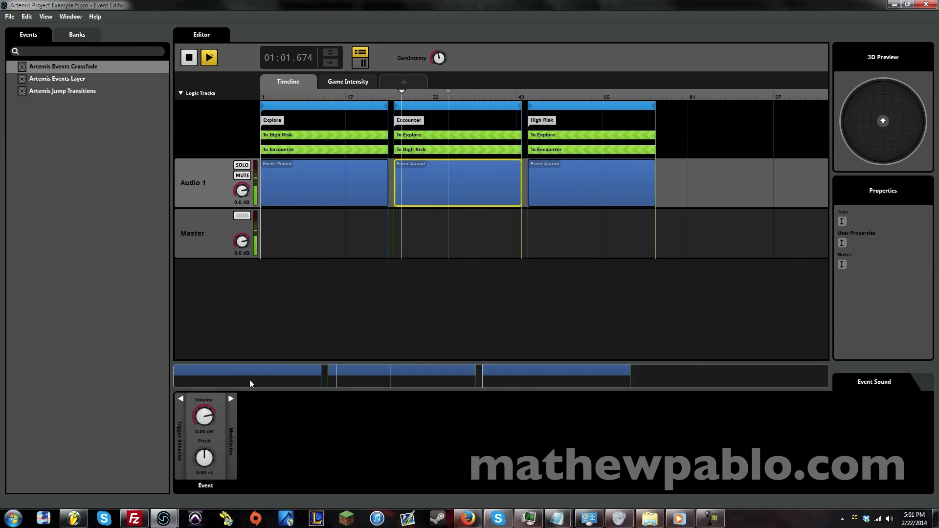
click(231, 399)
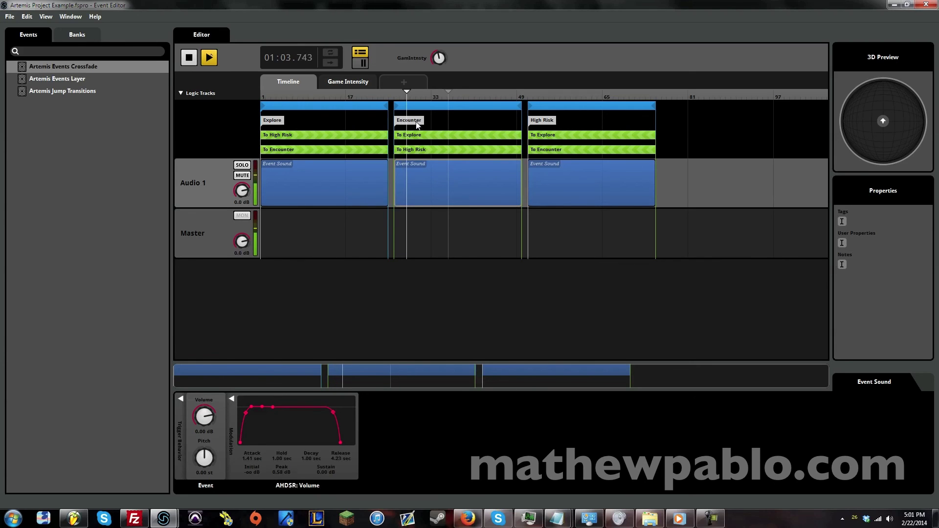
click(437, 169)
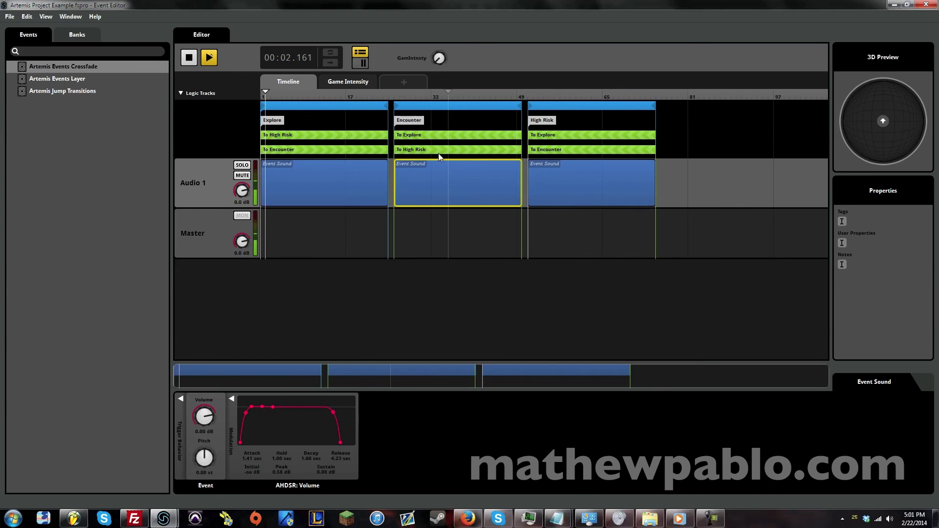
click(187, 62)
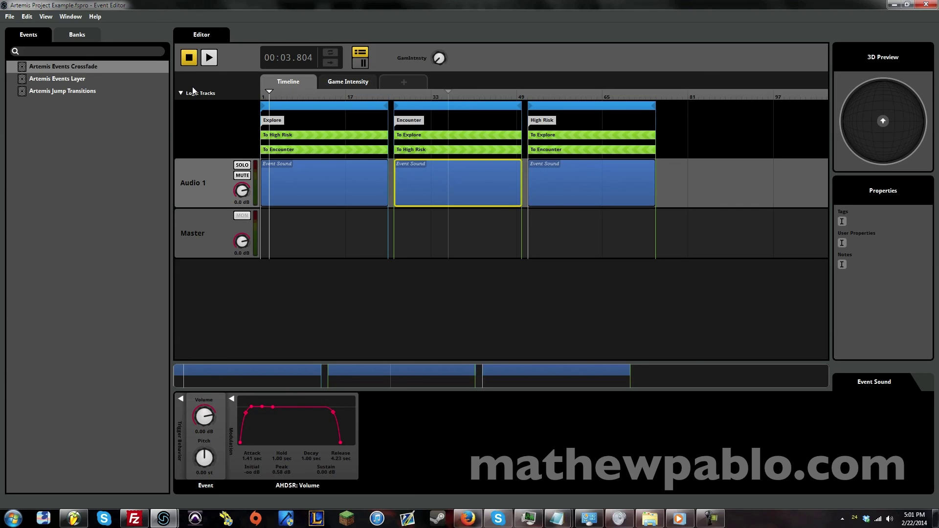
Open the Artemis Jump Transitions event, place the playhead midway through its Exploration section, and compare its timeline with the Artemis Events Crossfade event
click(87, 94)
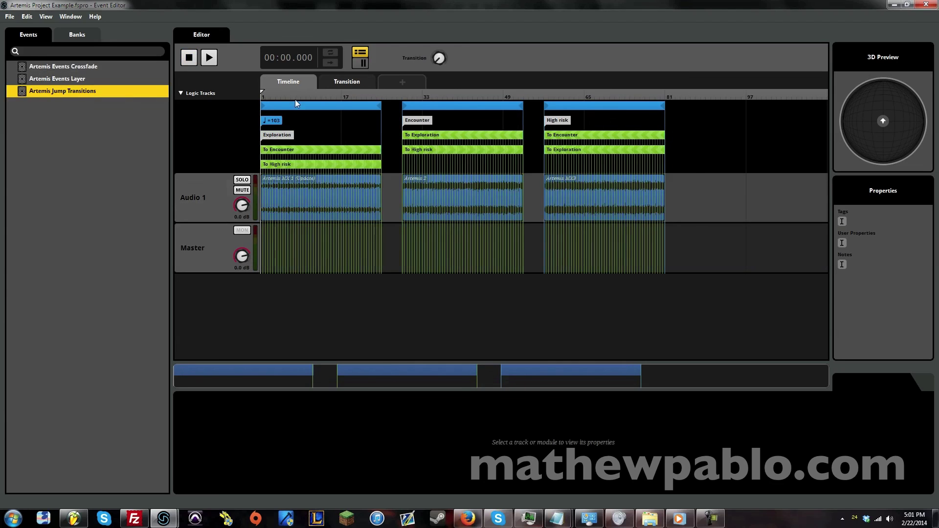
click(310, 93)
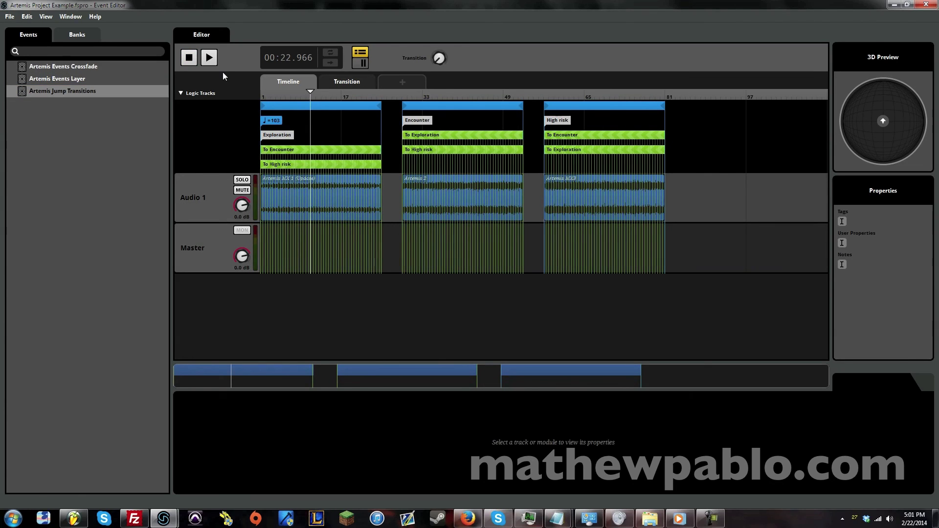
click(115, 78)
click(74, 90)
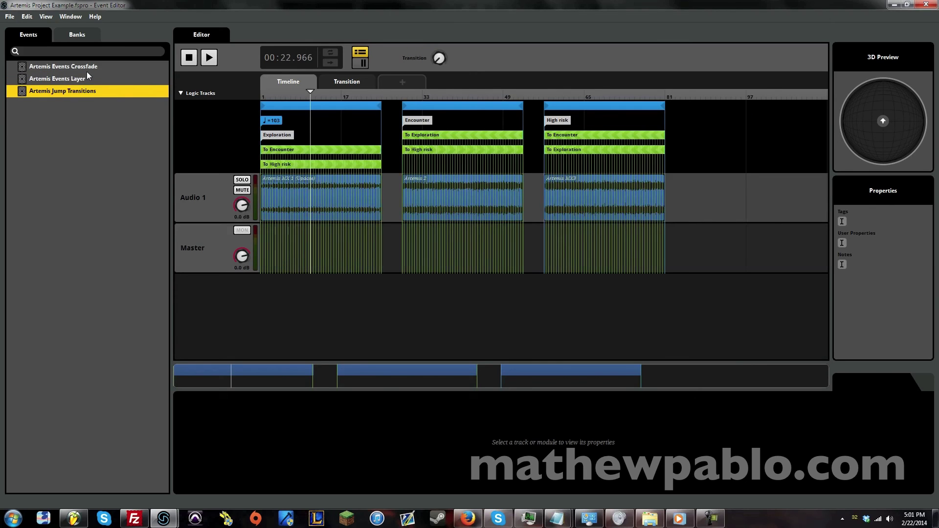
click(86, 71)
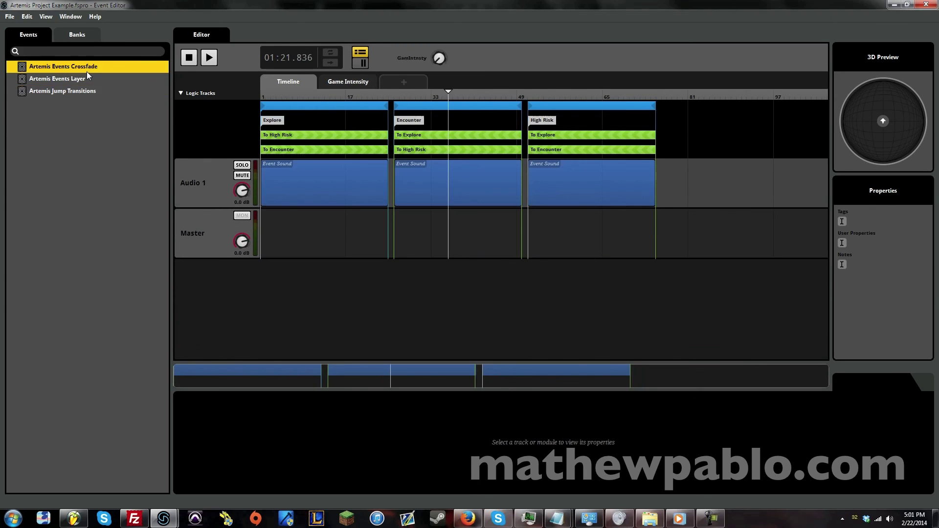
Play the Artemis Jump Transitions event from Exploration, raise Transition to jump to Encounter, bring the music back to Exploration, and stop playback
click(103, 93)
click(209, 58)
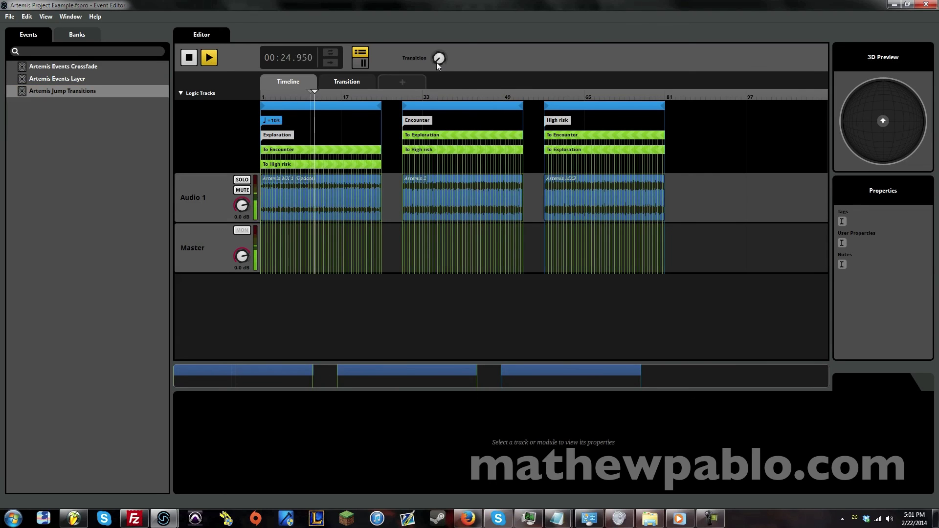
drag(438, 61, 434, 31)
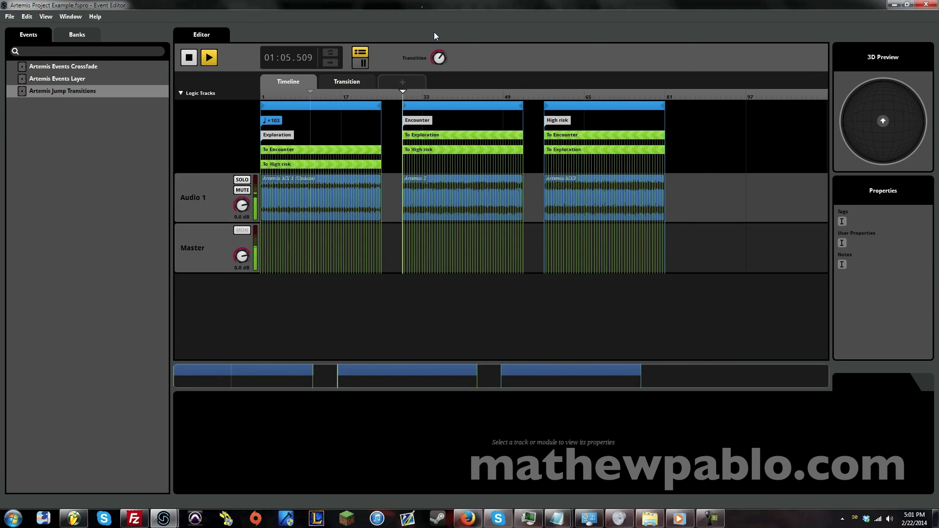
drag(432, 63, 438, 17)
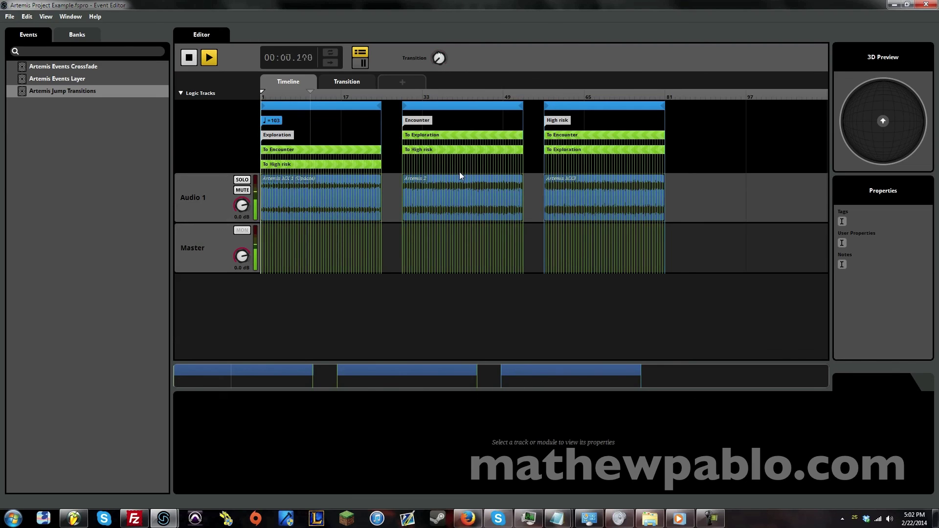
click(189, 57)
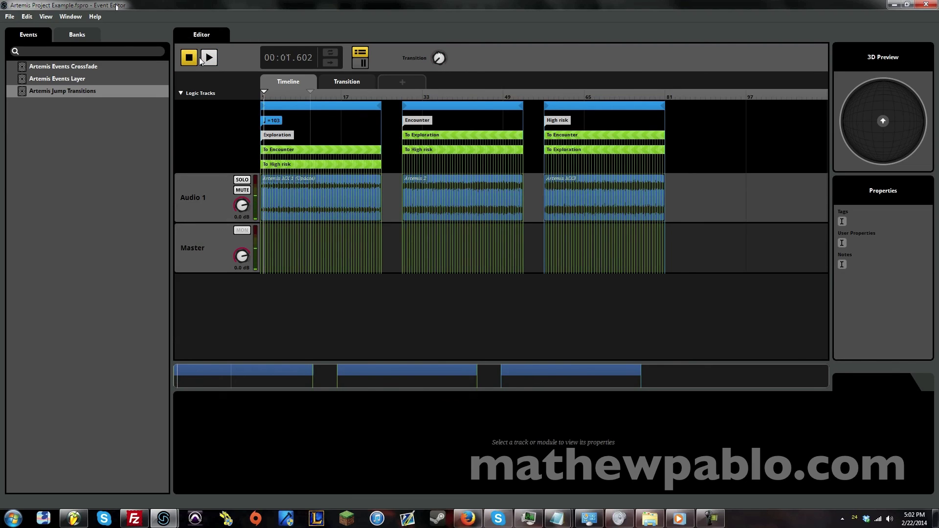
Revisit the crossfade event, then examine the Exploration, Encounter and High risk sections and their transition regions along the jump transitions event's timeline
click(84, 81)
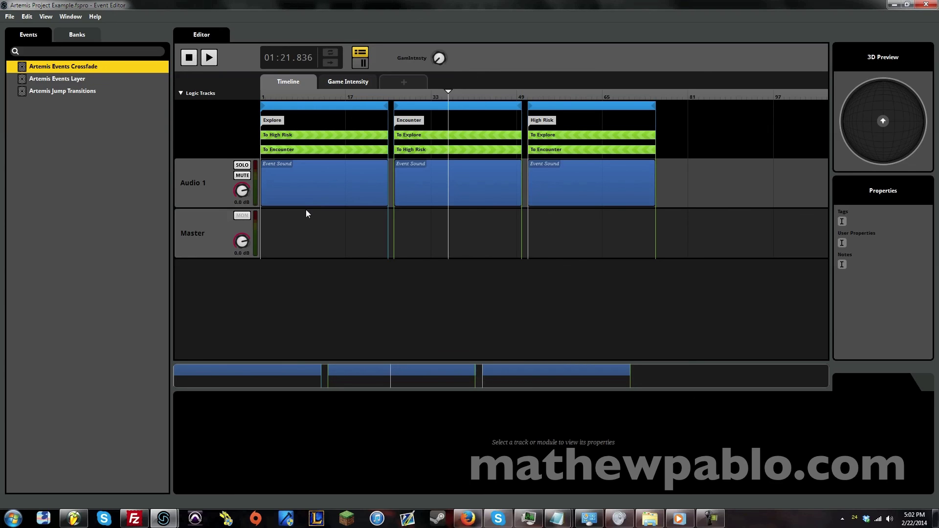
click(70, 91)
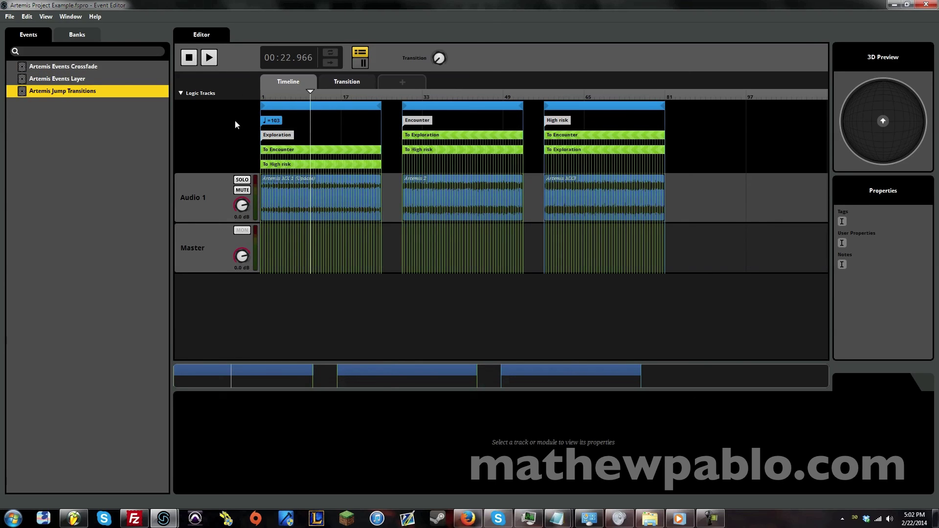
scroll(821, 381, up, 2)
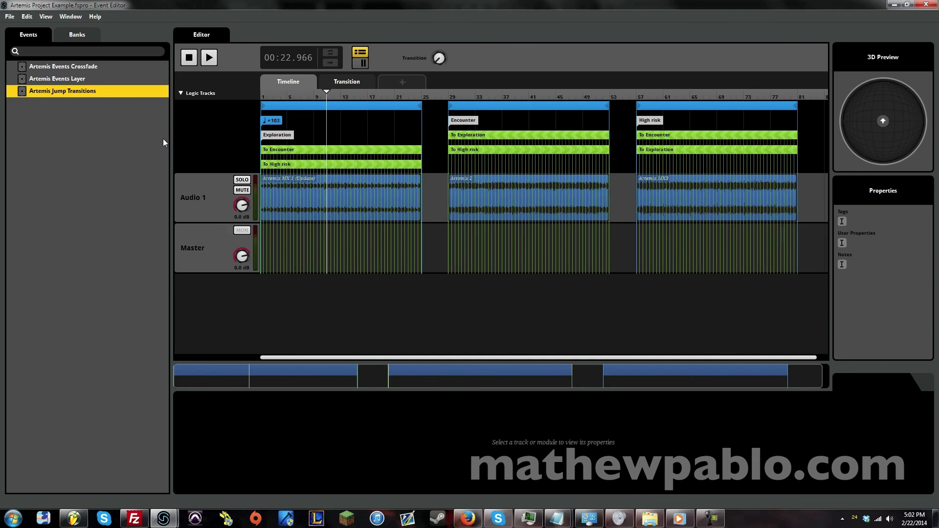
drag(189, 380, 259, 383)
drag(182, 374, 233, 336)
drag(345, 373, 806, 379)
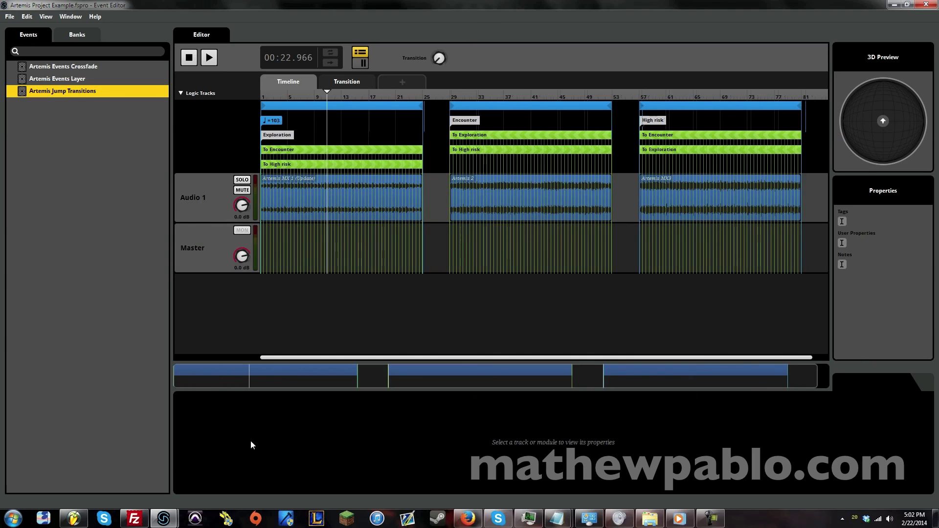
drag(231, 381, 190, 393)
mouse_move(194, 384)
mouse_down()
mouse_move(230, 381)
mouse_move(186, 386)
mouse_up()
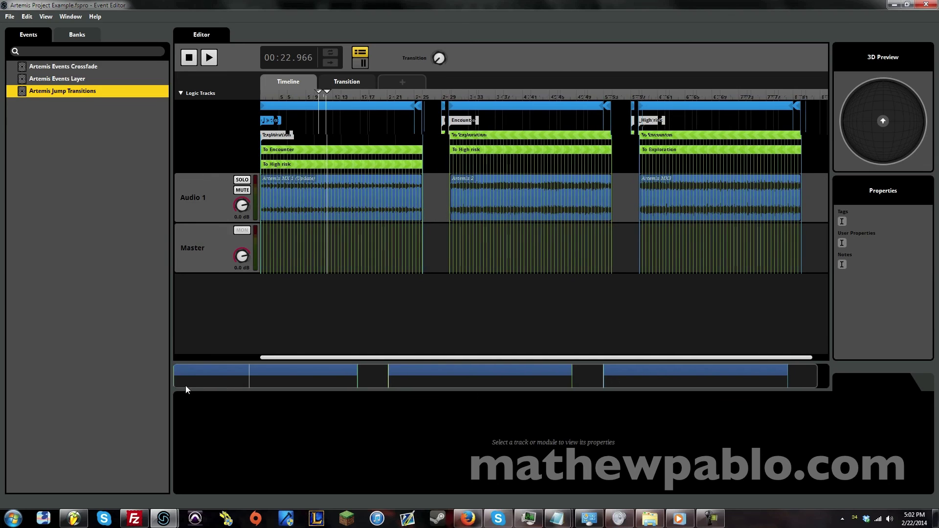
mouse_move(817, 378)
mouse_down()
mouse_move(703, 381)
mouse_move(809, 386)
mouse_up()
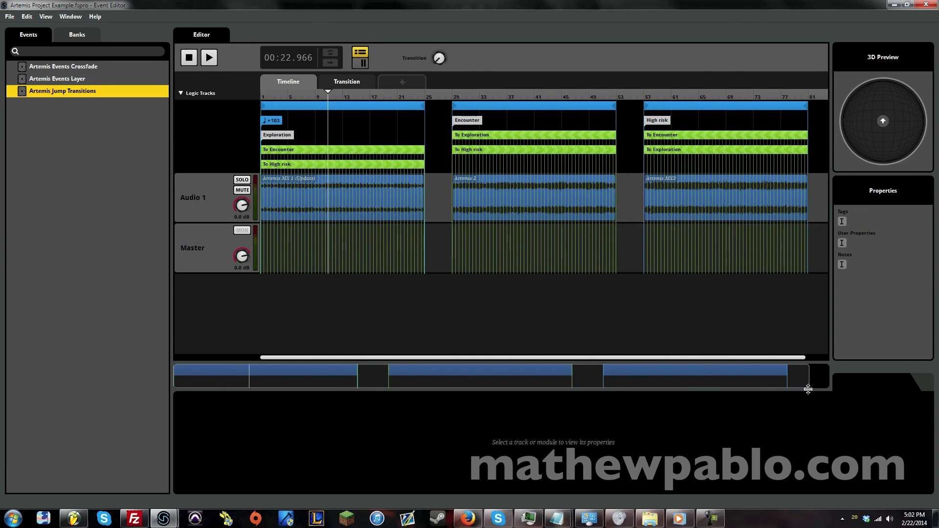